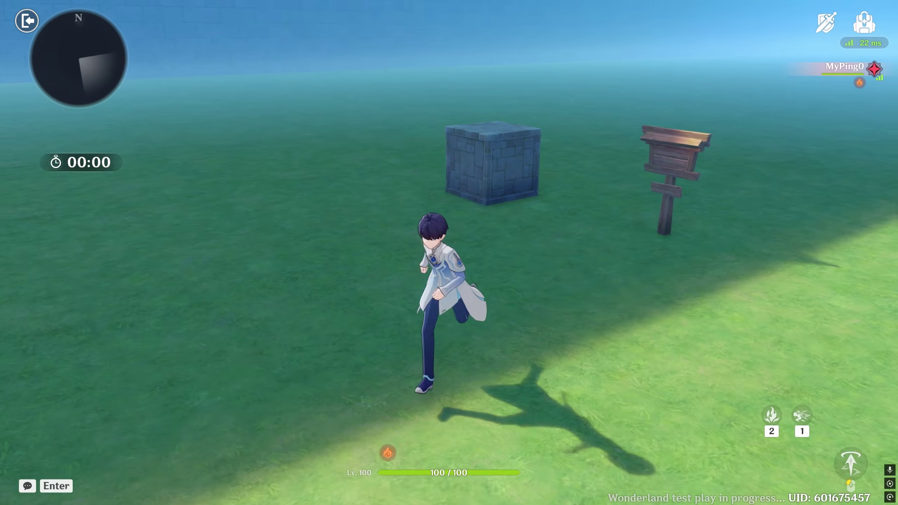
{"action": "key", "text": "w"}
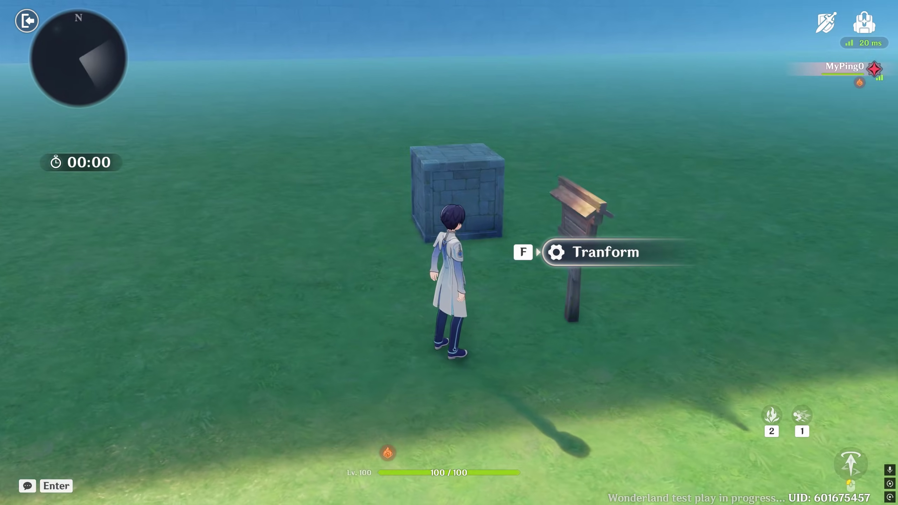
Step: Test the wooden sign's Tranform option in the test play by moving around as the stone cube and returning to the character
{"action": "key", "text": "w"}
{"action": "key", "text": "a"}
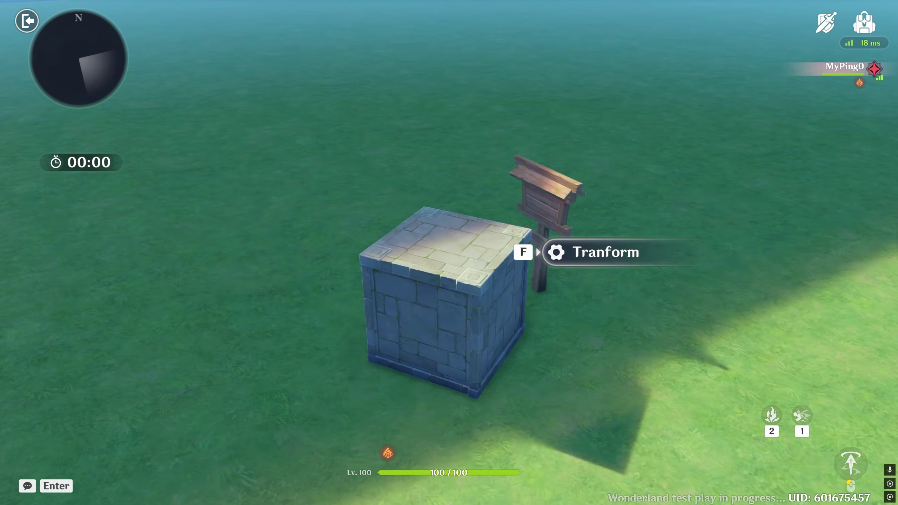
{"action": "key", "text": "a"}
{"action": "key", "text": "d"}
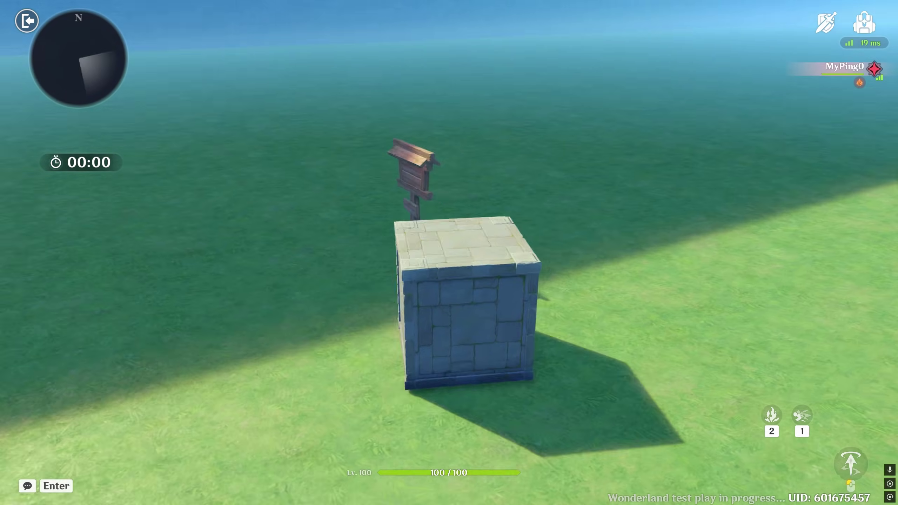
{"action": "key", "text": "w"}
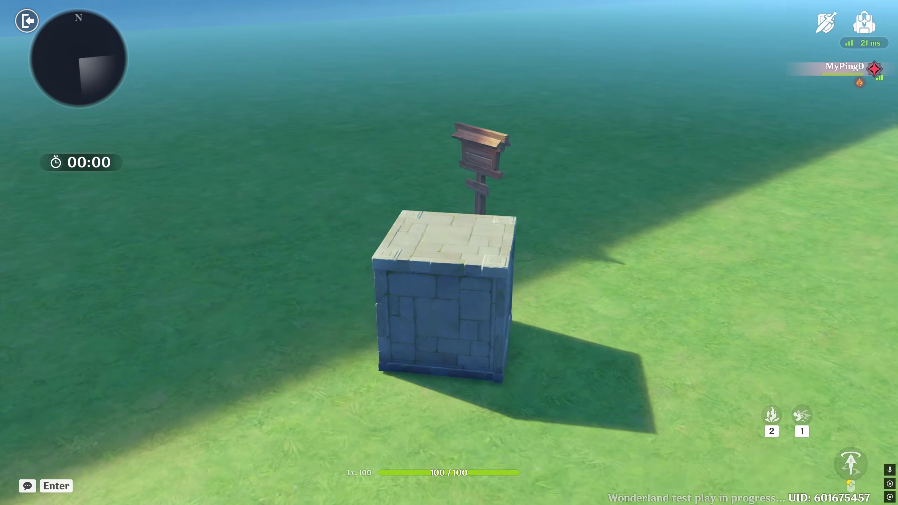
{"action": "key", "text": "a"}
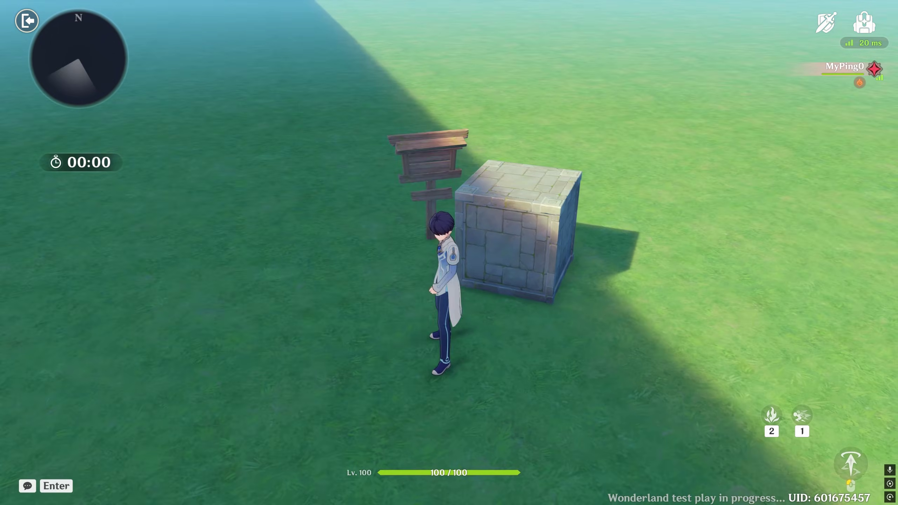
{"action": "key", "text": "d"}
{"action": "key", "text": "a"}
{"action": "key", "text": "d"}
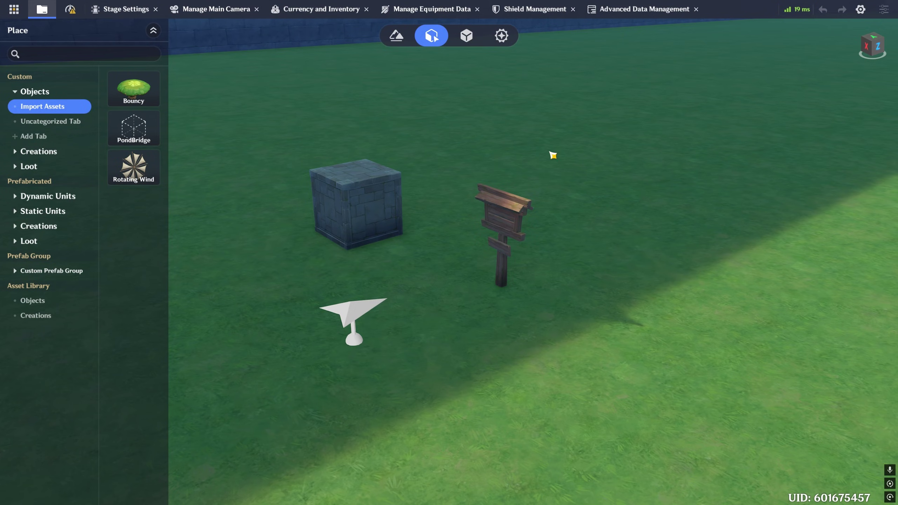
Step: Inspect the Tab component of the Wooden Road Sign, including its Tranform option and trigger area
{"action": "right_click_drag", "start_coordinate": [548, 209], "coordinate": [553, 167]}
{"action": "key", "text": "w"}
{"action": "key", "text": "s"}
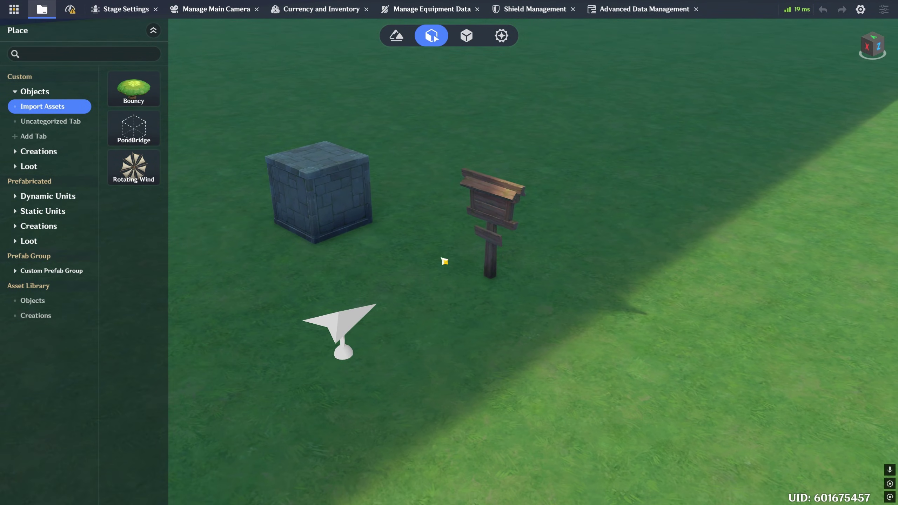
{"action": "left_click", "coordinate": [492, 218]}
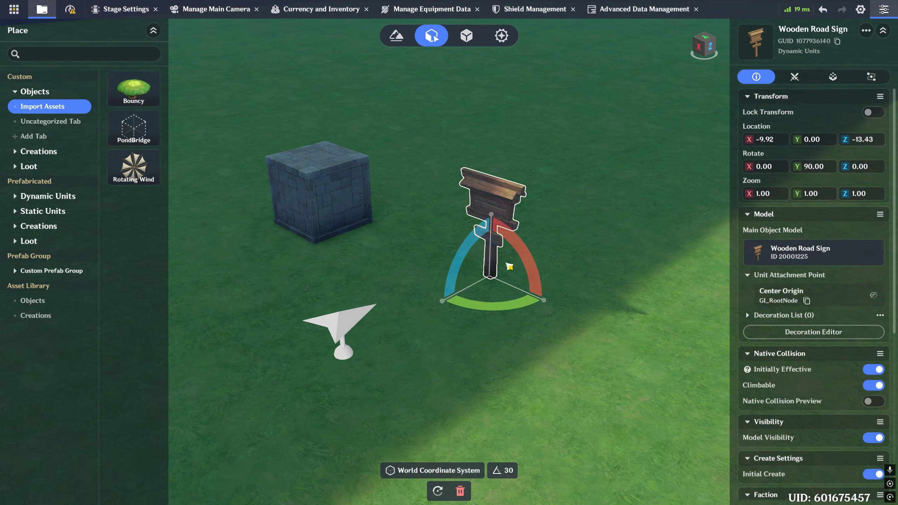
{"action": "left_click", "coordinate": [838, 78]}
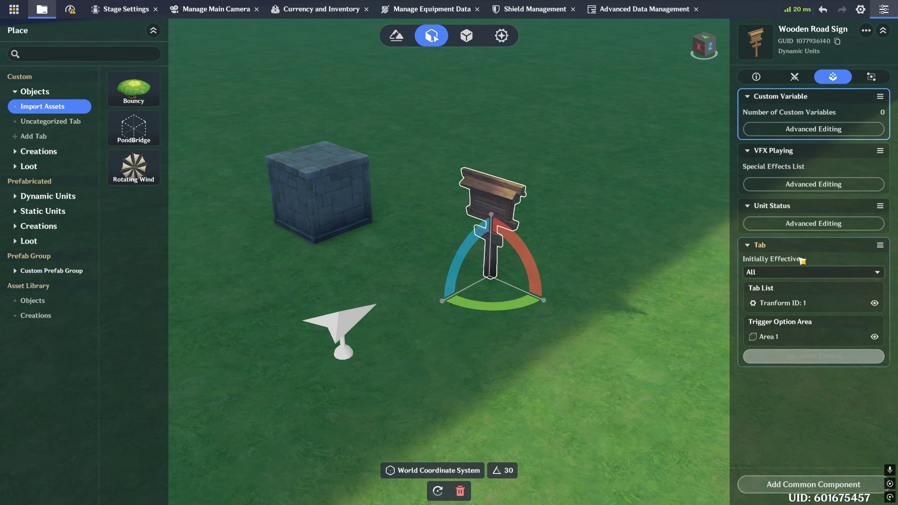
{"action": "left_click", "coordinate": [789, 364]}
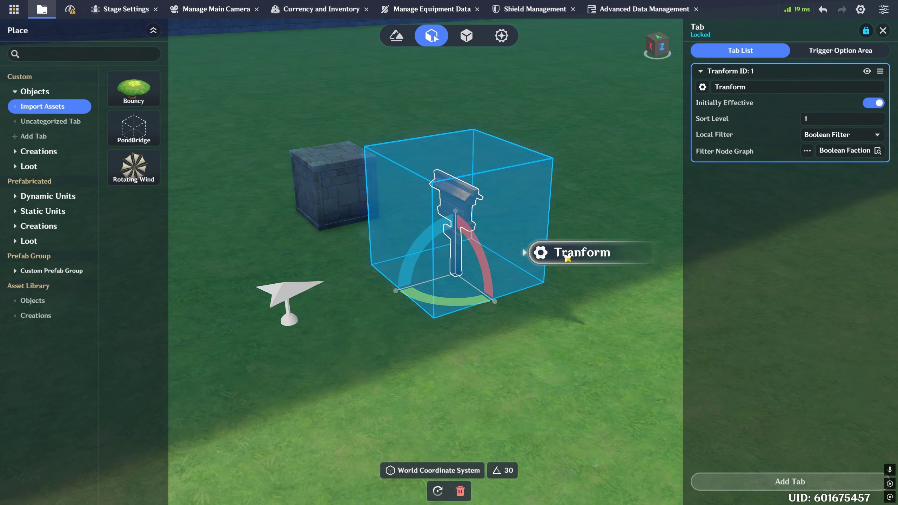
{"action": "left_click", "coordinate": [883, 30]}
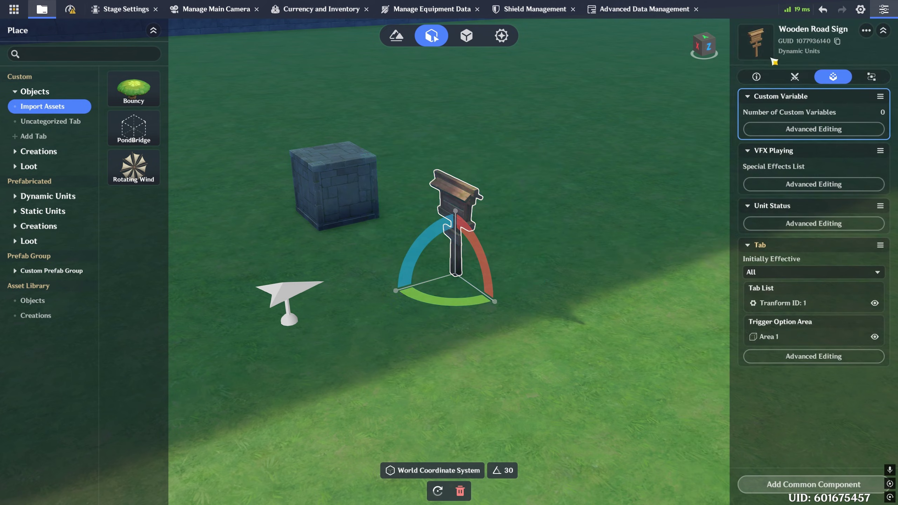
Step: Set the Target GUID variable of the Wooden Road Sign's Tranform To Entity node graph to the Following Cube's copied GUID
{"action": "left_click", "coordinate": [872, 77]}
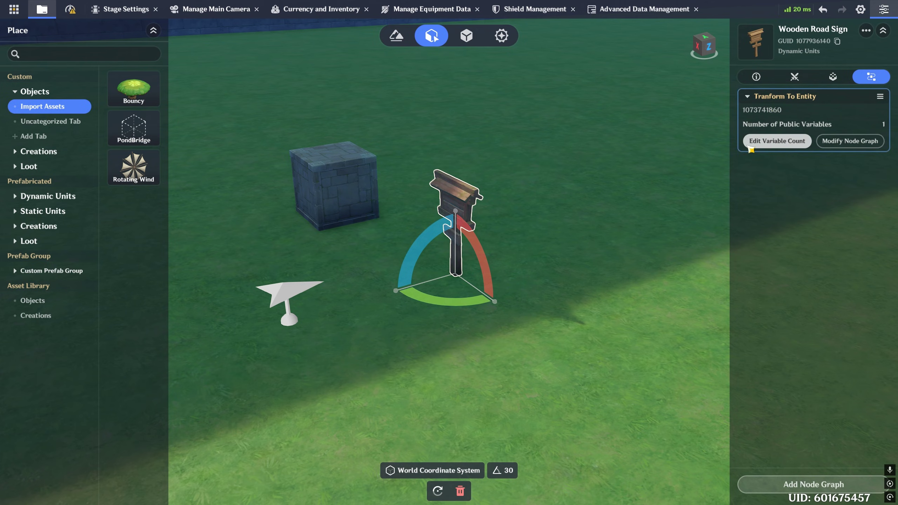
{"action": "left_click", "coordinate": [774, 142]}
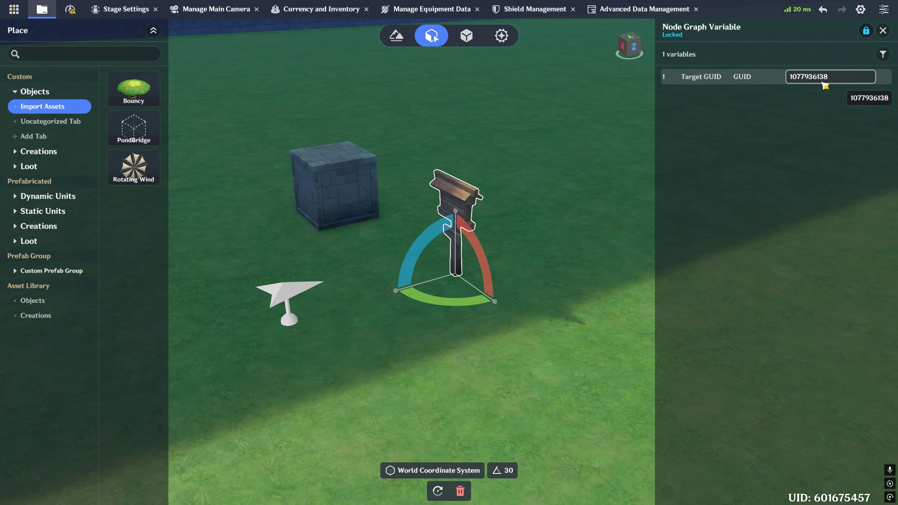
{"action": "left_click", "coordinate": [366, 182]}
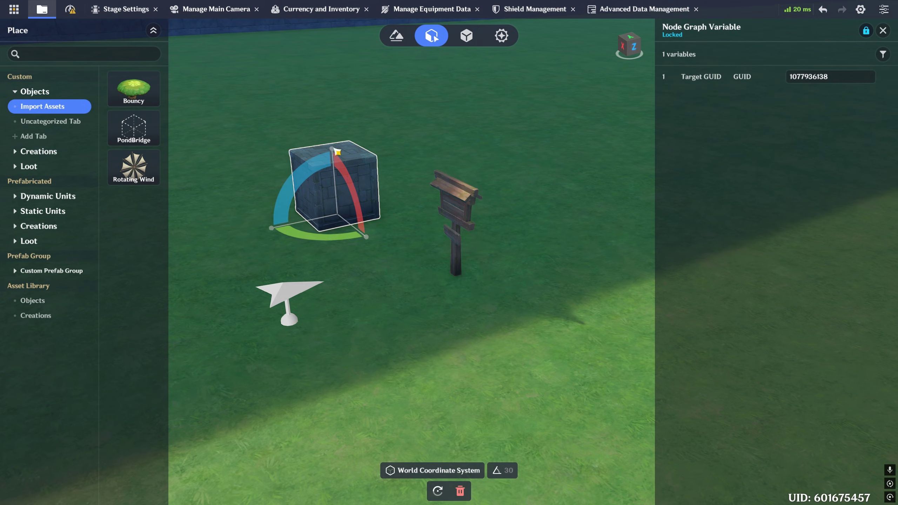
{"action": "left_click", "coordinate": [883, 30]}
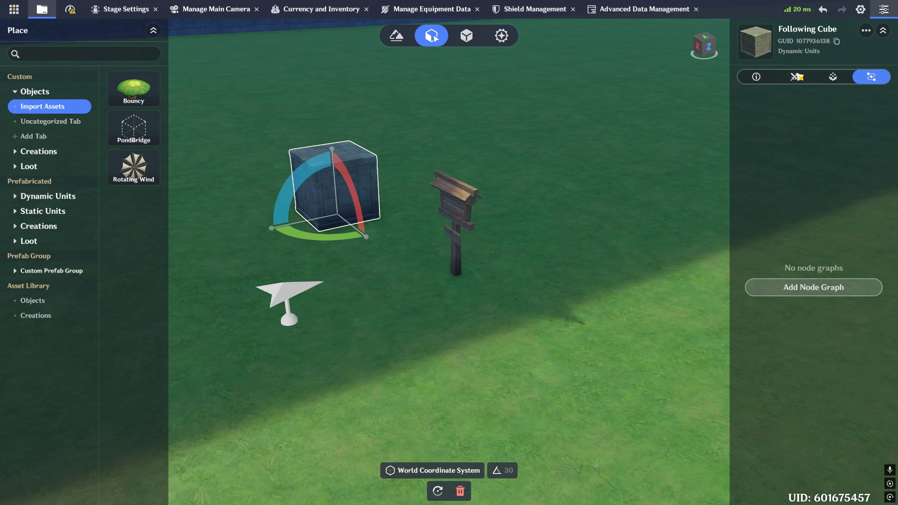
{"action": "left_click", "coordinate": [837, 41]}
{"action": "left_click", "coordinate": [475, 199]}
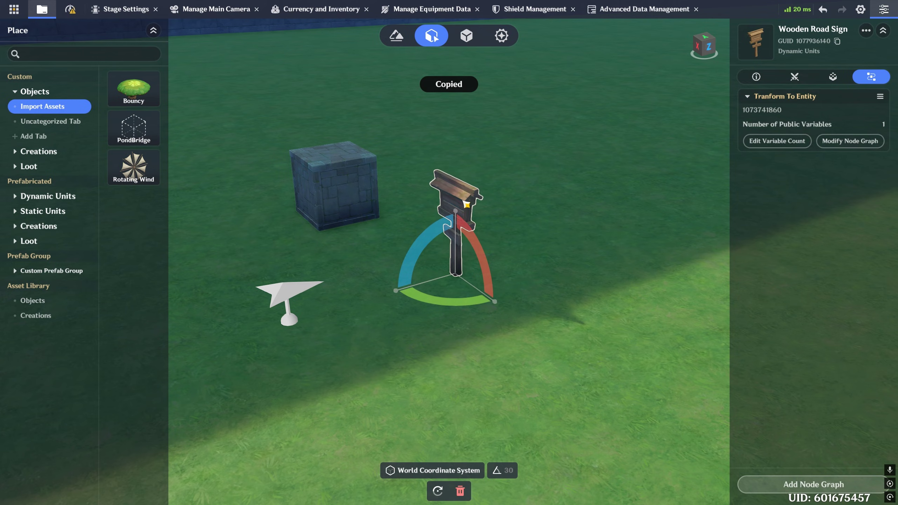
{"action": "left_click", "coordinate": [785, 142]}
{"action": "left_click", "coordinate": [841, 80]}
{"action": "key", "text": "ctrl+v"}
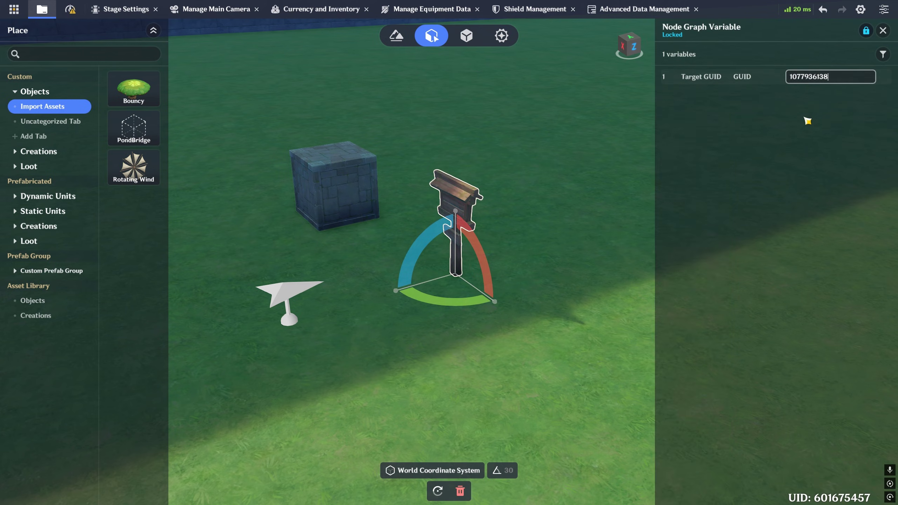
{"action": "left_click", "coordinate": [403, 133]}
{"action": "key", "text": "a"}
{"action": "left_click", "coordinate": [883, 30]}
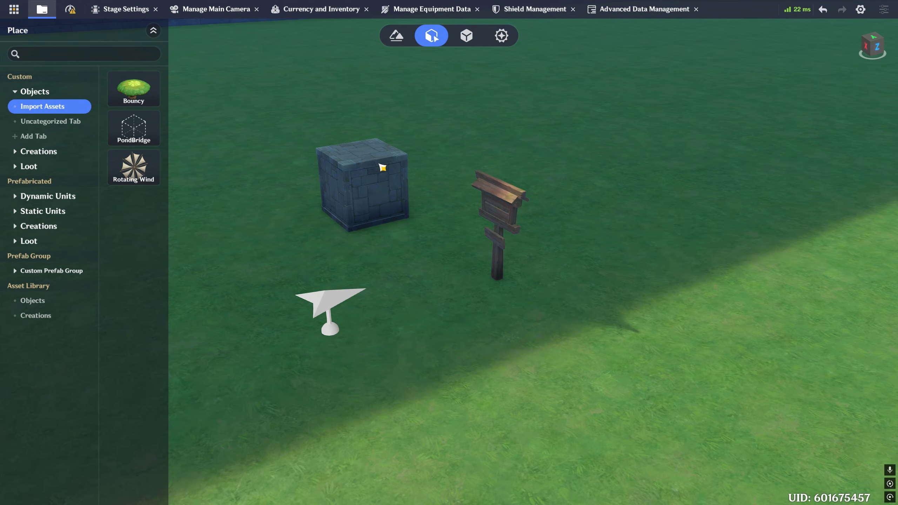
Step: Open the advanced settings of the Following Cube's Follow Motion Device component
{"action": "left_click", "coordinate": [881, 490]}
{"action": "scroll", "coordinate": [712, 372], "scroll_direction": "down", "scroll_amount": 3}
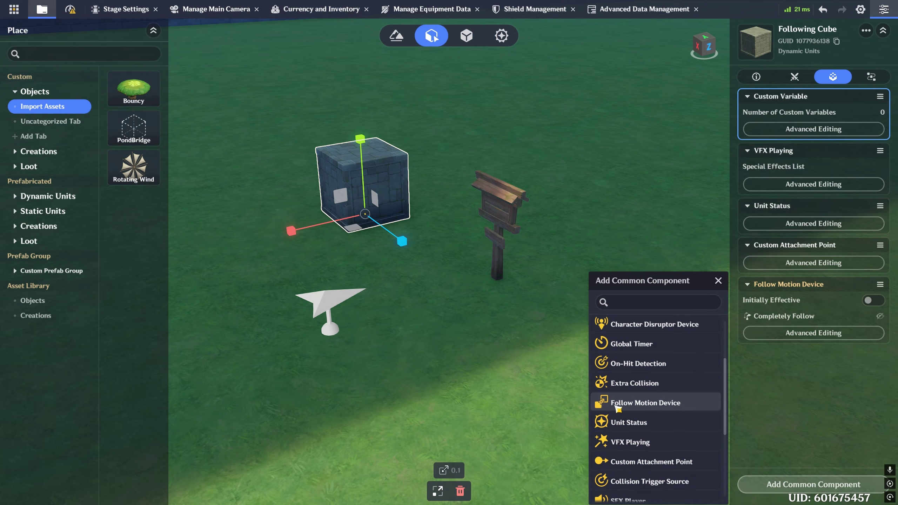
{"action": "left_click", "coordinate": [798, 409]}
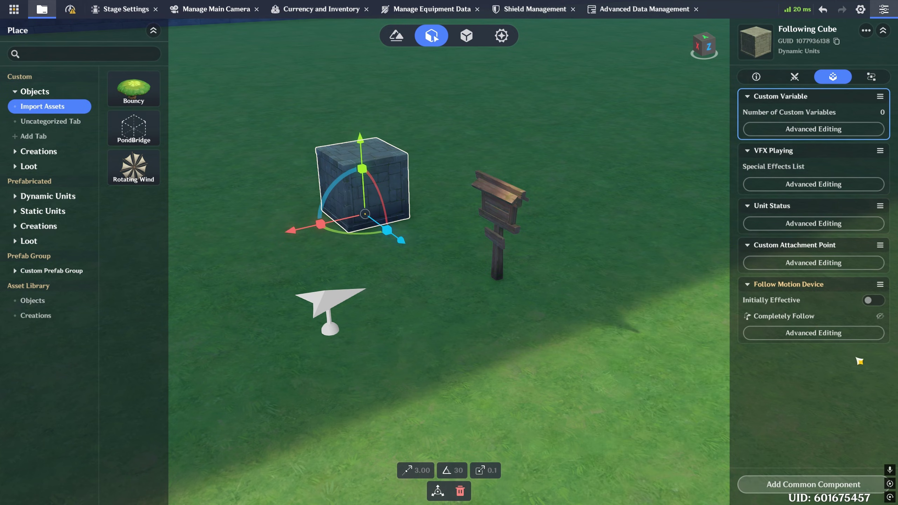
{"action": "left_click", "coordinate": [797, 341]}
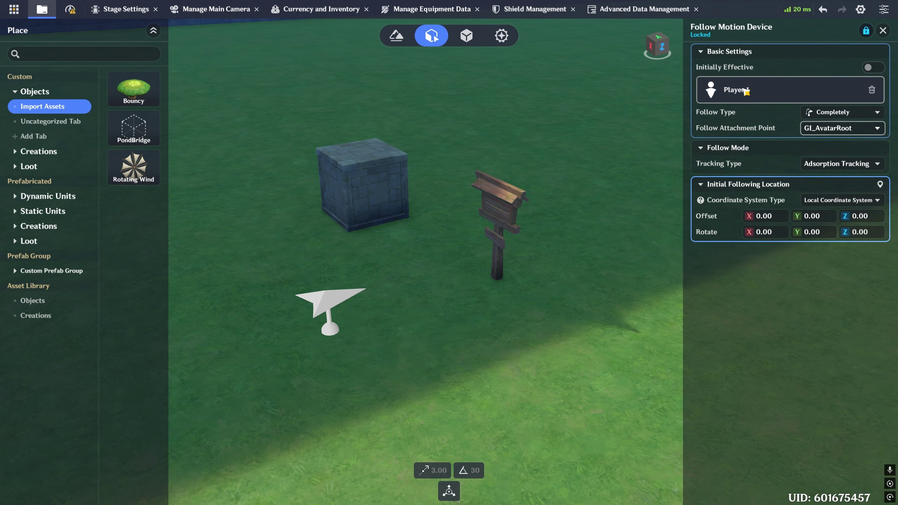
Step: Examine which objects, creations and players are available as the Follow Motion Device's follow unit
{"action": "left_click", "coordinate": [757, 92]}
{"action": "left_click", "coordinate": [552, 330]}
{"action": "left_click", "coordinate": [552, 322]}
{"action": "left_click", "coordinate": [552, 322]}
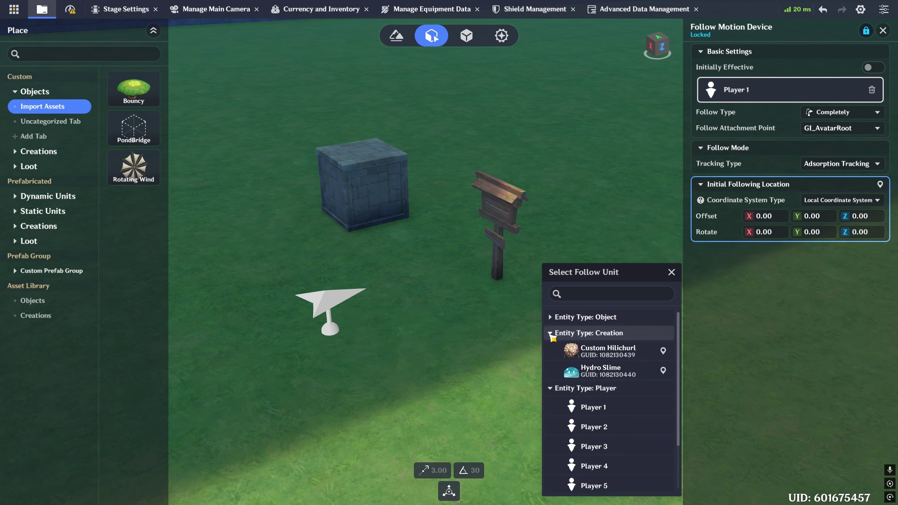
{"action": "left_click", "coordinate": [551, 335]}
{"action": "scroll", "coordinate": [630, 328], "scroll_direction": "down", "scroll_amount": 1}
{"action": "left_click_drag", "start_coordinate": [631, 328], "coordinate": [628, 447]}
{"action": "left_click", "coordinate": [671, 272]}
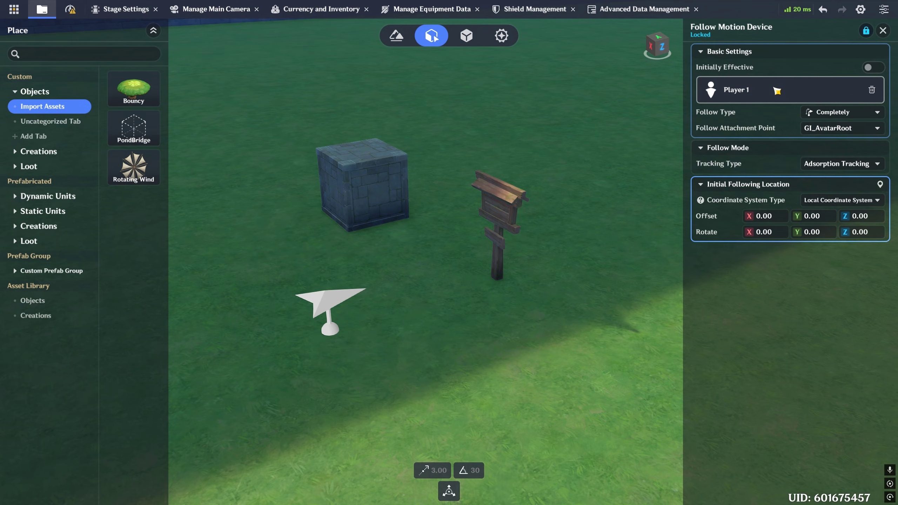
{"action": "left_click", "coordinate": [777, 90]}
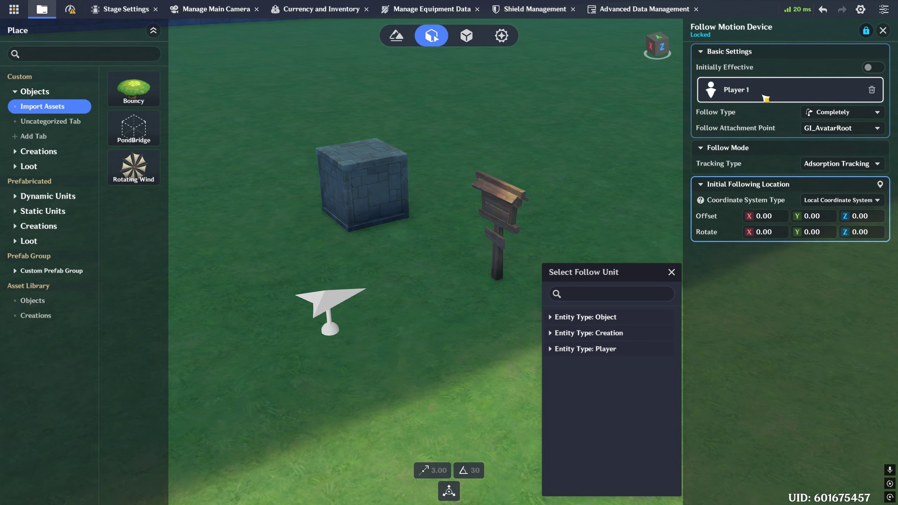
{"action": "left_click", "coordinate": [672, 272]}
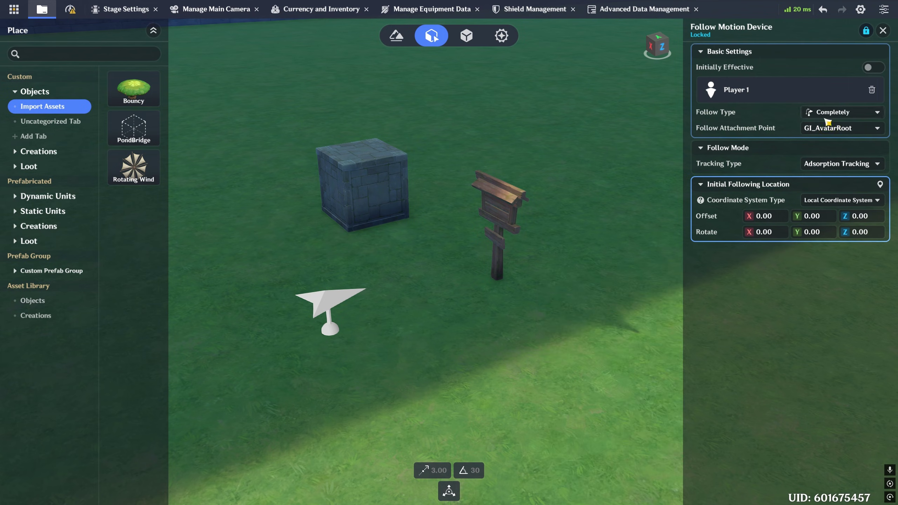
Step: Review the follow type and follow attachment point choices, keeping Completely Follow and GI_AvatarRoot
{"action": "left_click", "coordinate": [852, 117]}
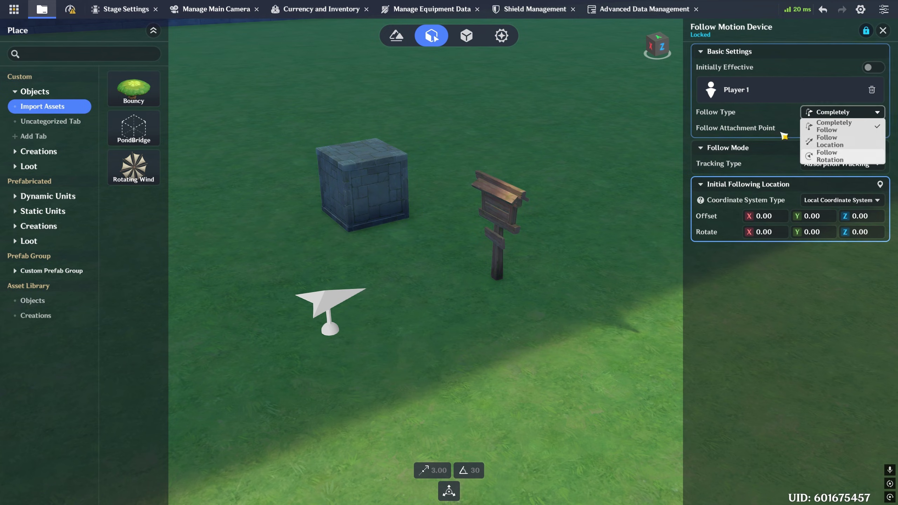
{"action": "left_click", "coordinate": [774, 124]}
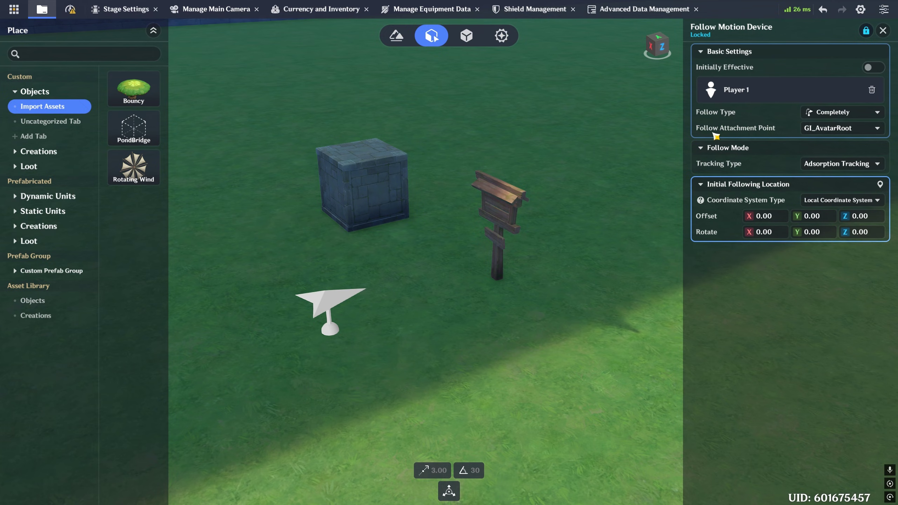
{"action": "left_click", "coordinate": [855, 131]}
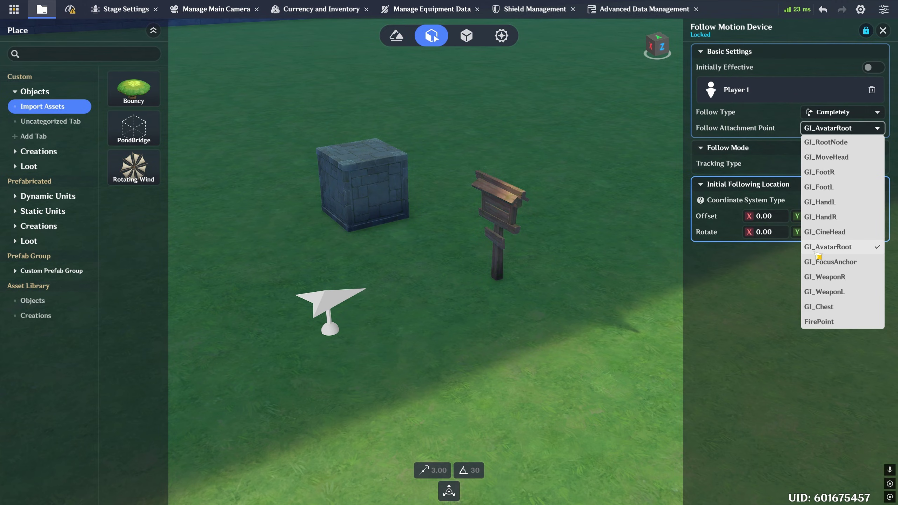
{"action": "left_click", "coordinate": [857, 253]}
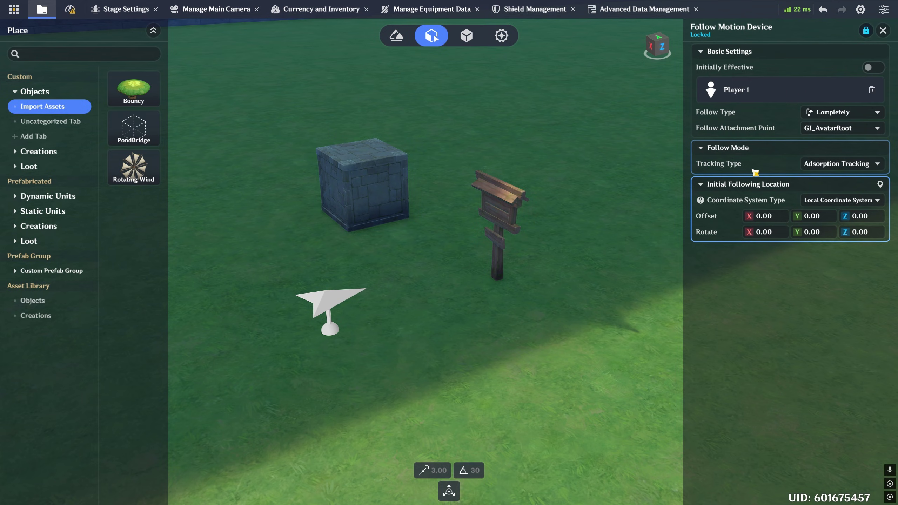
Step: Set the tracking type to Delayed Tracking with a transition time of 1
{"action": "left_click", "coordinate": [819, 170]}
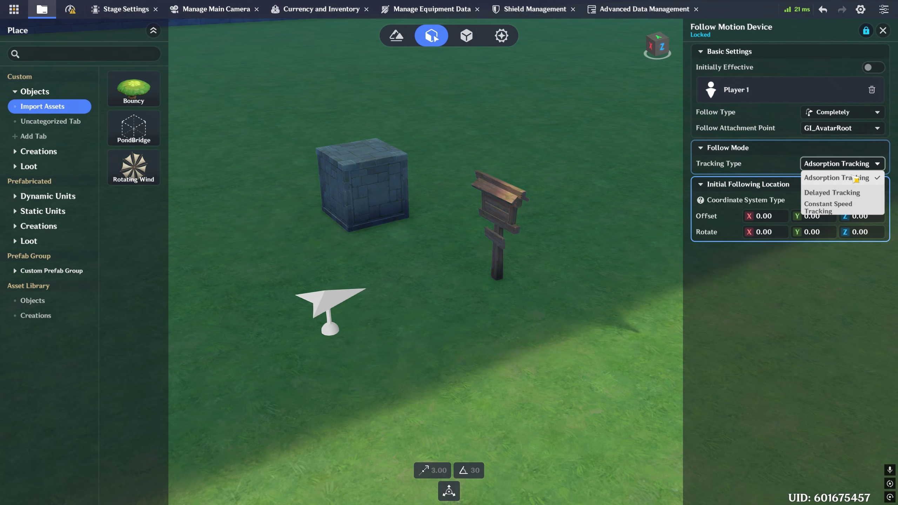
{"action": "left_click", "coordinate": [831, 194]}
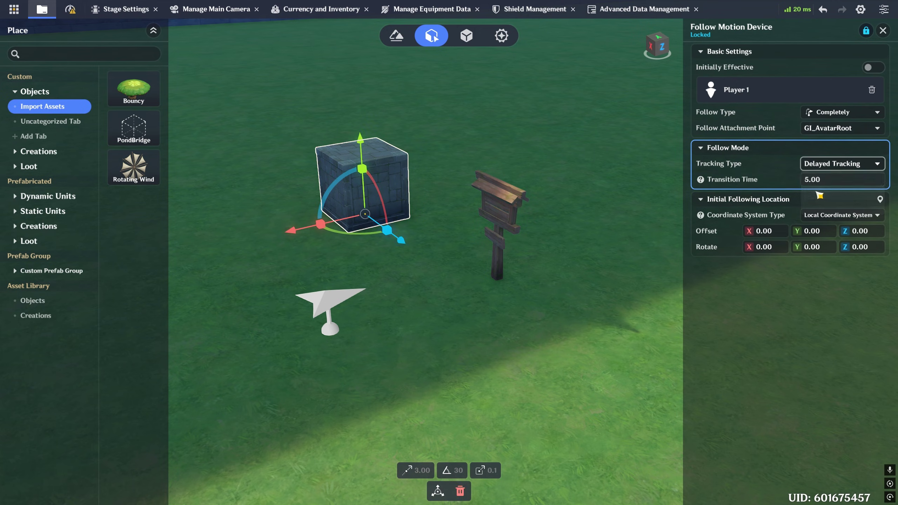
{"action": "mouse_move", "coordinate": [704, 182]}
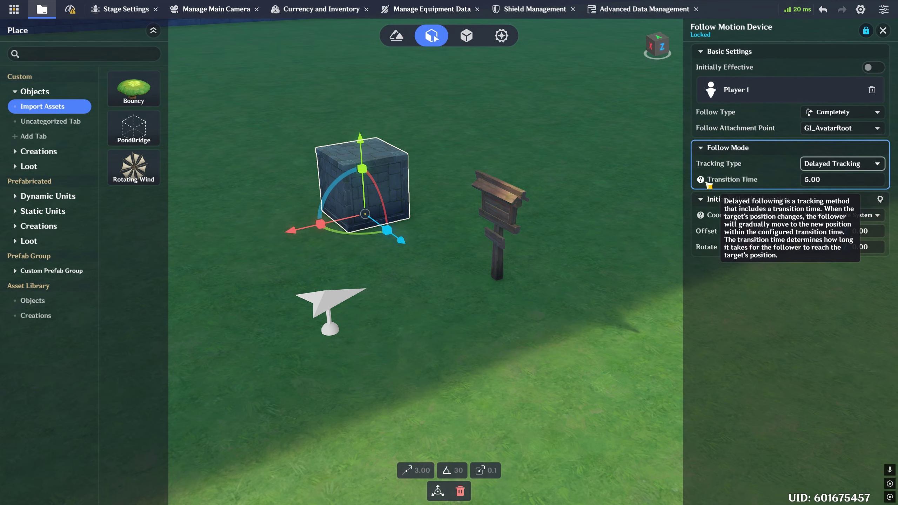
{"action": "left_click", "coordinate": [828, 183]}
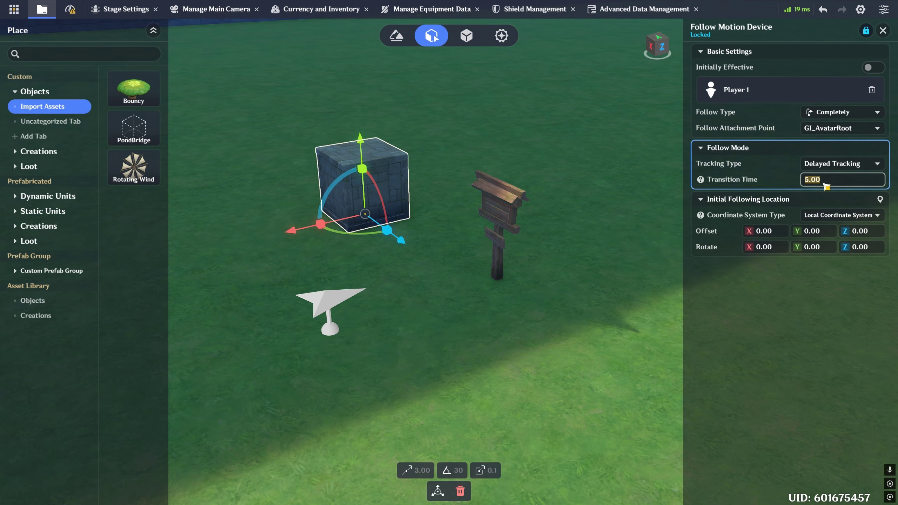
{"action": "type", "text": "1"}
Step: Switch the tracking type to Constant Speed Tracking with an acceleration duration of 5 s and an acceleration rate of 3 m/s/s
{"action": "left_click", "coordinate": [832, 163]}
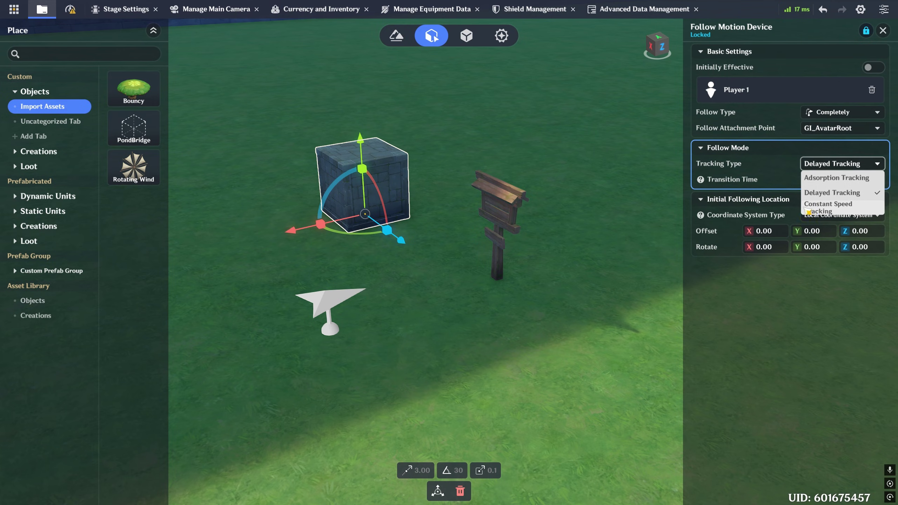
{"action": "left_click", "coordinate": [838, 212]}
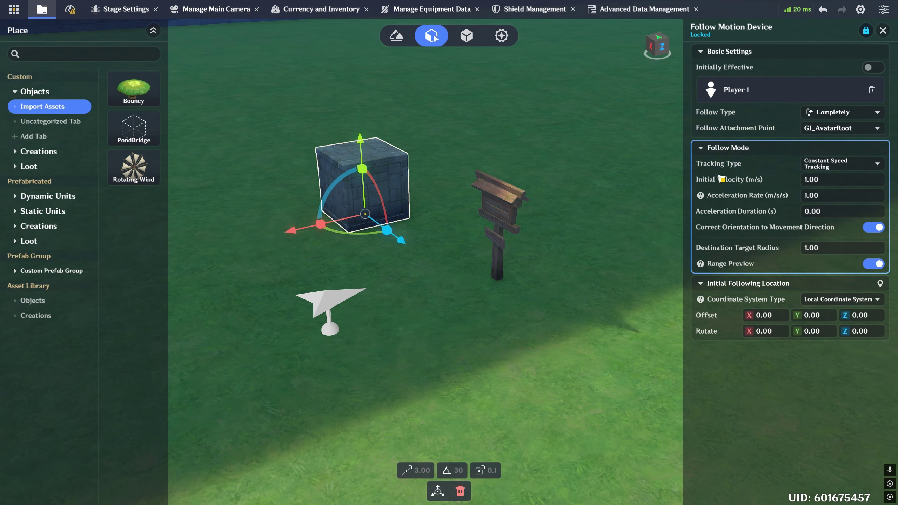
{"action": "left_click", "coordinate": [808, 210]}
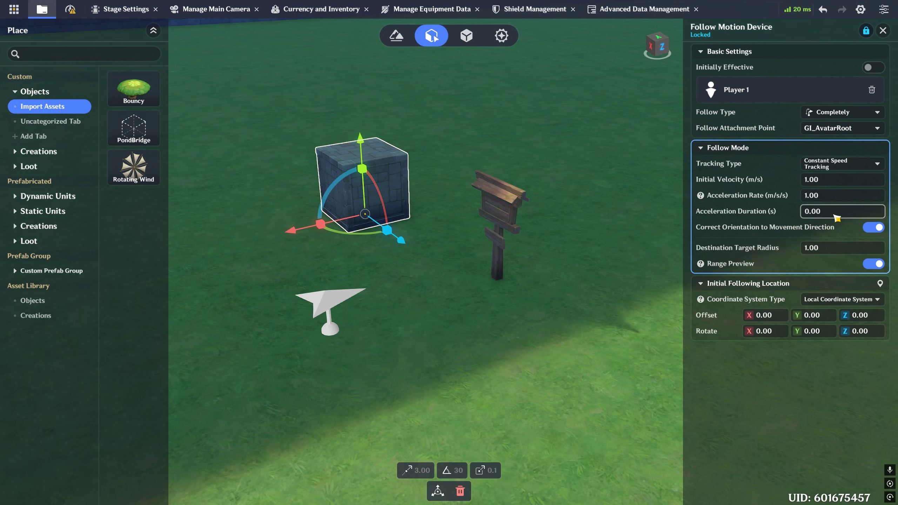
{"action": "type", "text": "5"}
{"action": "left_click", "coordinate": [768, 202]}
{"action": "type", "text": "3"}
{"action": "key", "text": "Return"}
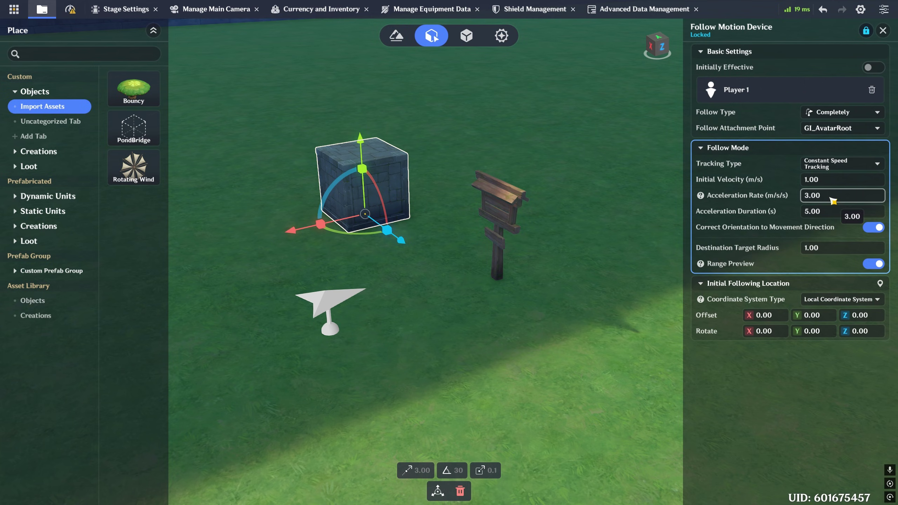